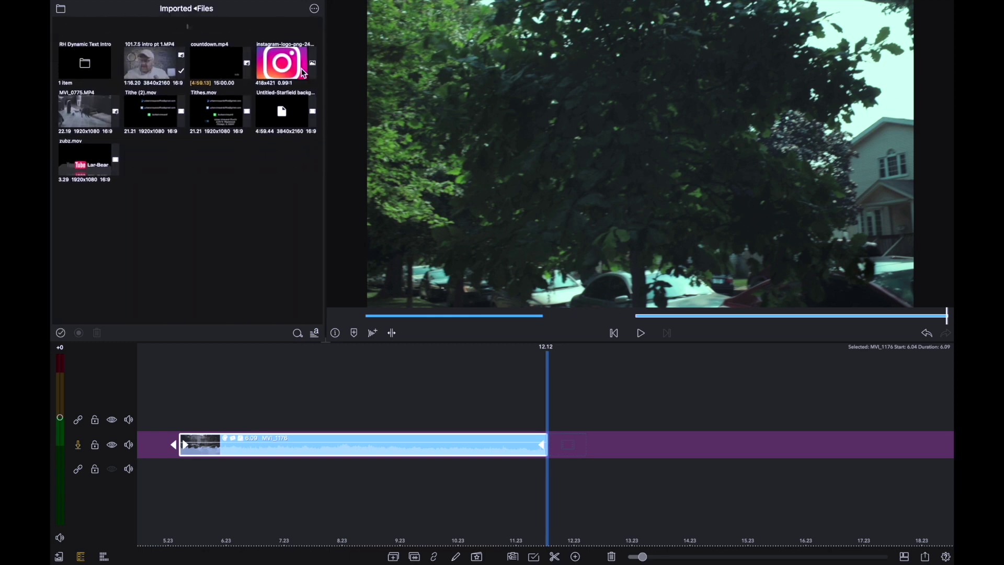
Add the 101.7.5 intro pt 1 clip to the main track after the last MVI_1176 clip
left_click(149, 51)
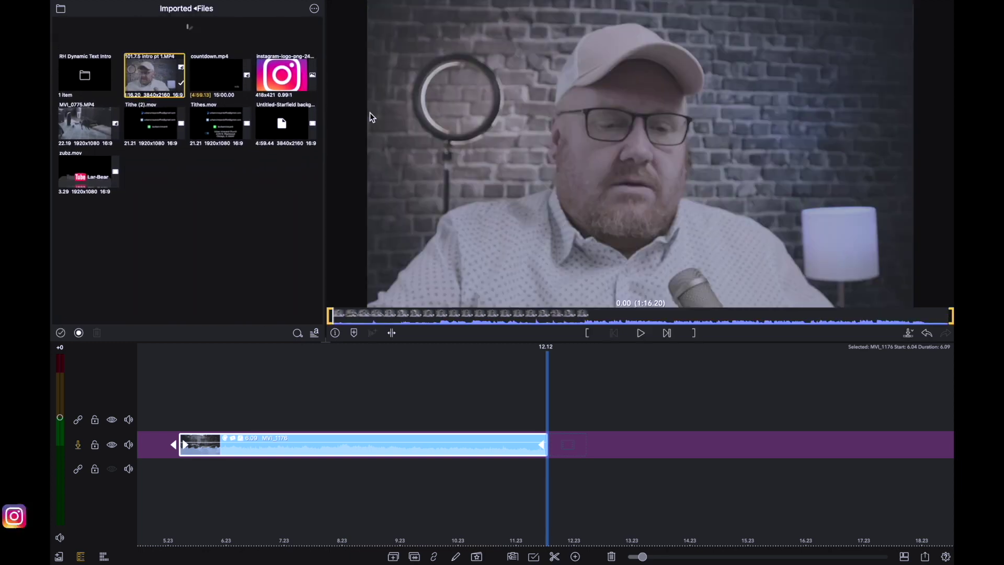
left_click_drag(150, 50, 532, 462)
Split the intro clip at 20.23 and 27.15 and delete everything after the second cut
left_click_drag(627, 455, 256, 460)
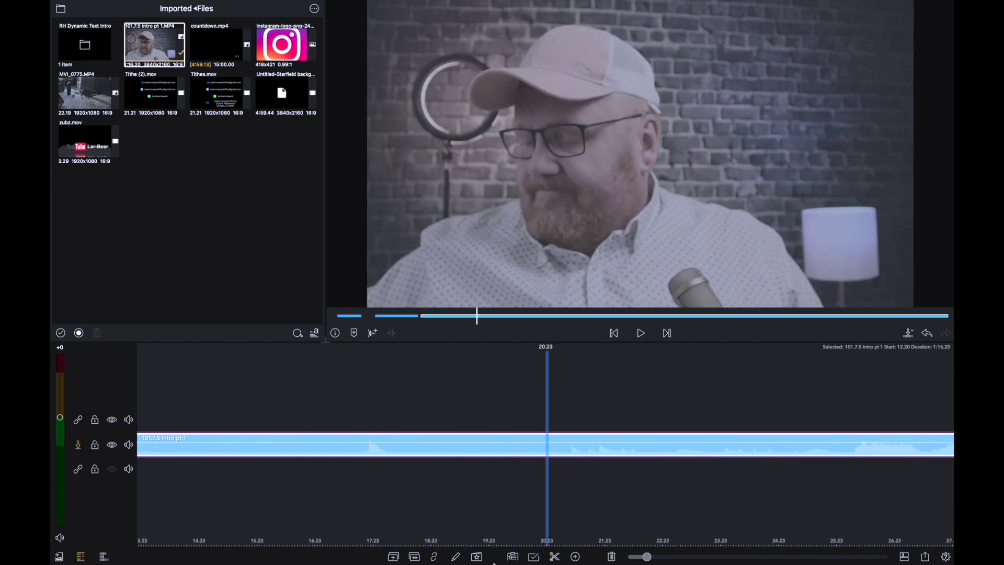
left_click(554, 559)
left_click_drag(662, 464, 298, 466)
left_click(554, 557)
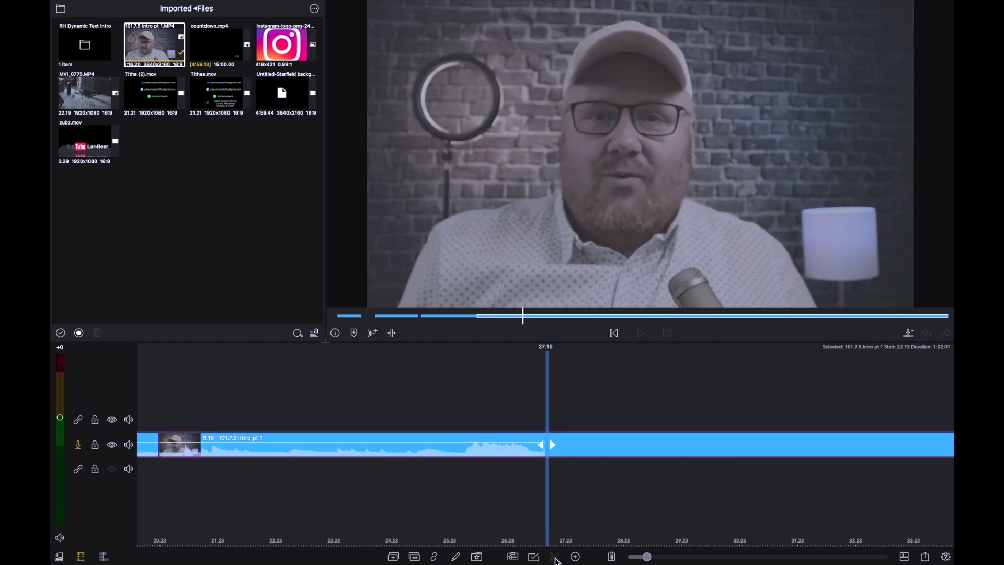
left_click(609, 556)
Delete the part of the intro clip before the first cut, leaving a gap on the track
left_click_drag(573, 507, 685, 491)
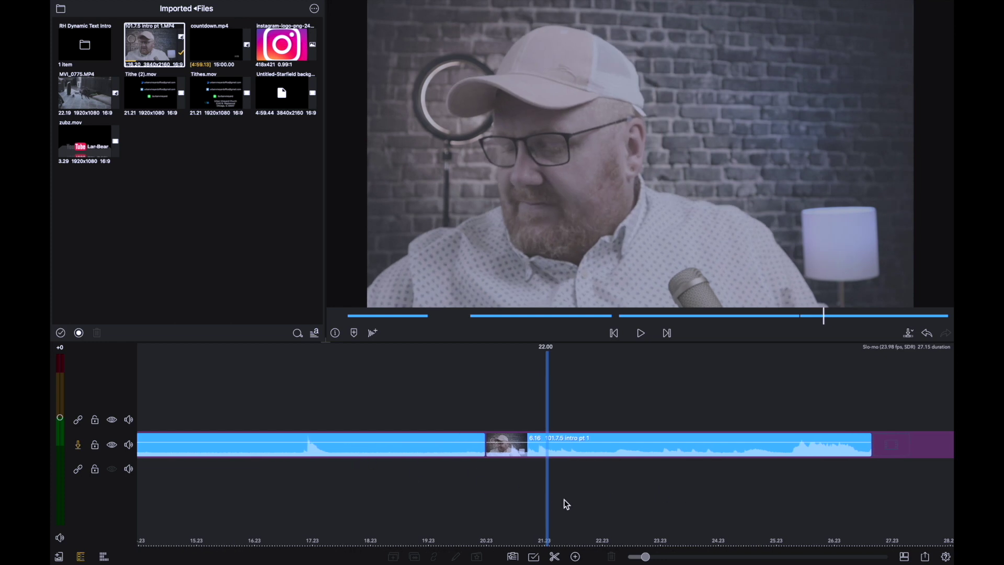
scroll(566, 503, "left", 3)
left_click(611, 557)
Move the remaining intro segment closer to the preceding MVI_1176 clip so it starts at 14.20
scroll(639, 495, "left", 3)
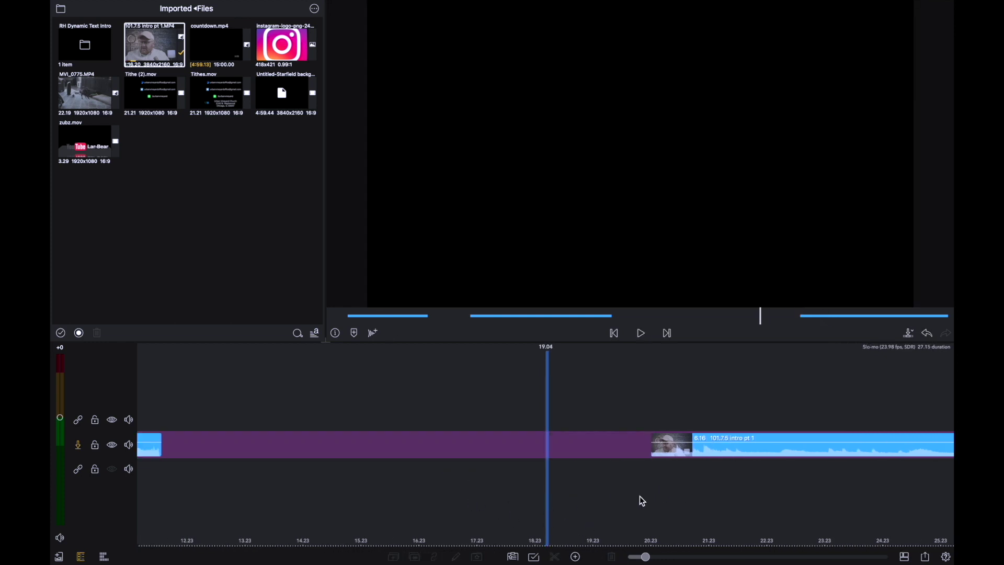
scroll(628, 434, "right", 3)
left_click_drag(638, 442, 265, 437)
scroll(385, 508, "left", 10)
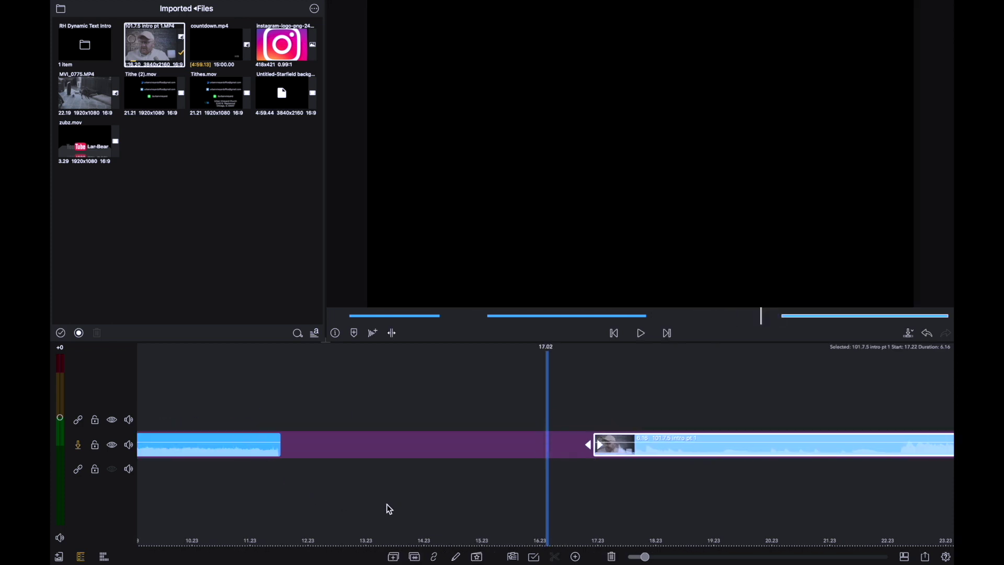
left_click_drag(775, 450, 596, 449)
left_click_drag(626, 489, 546, 477)
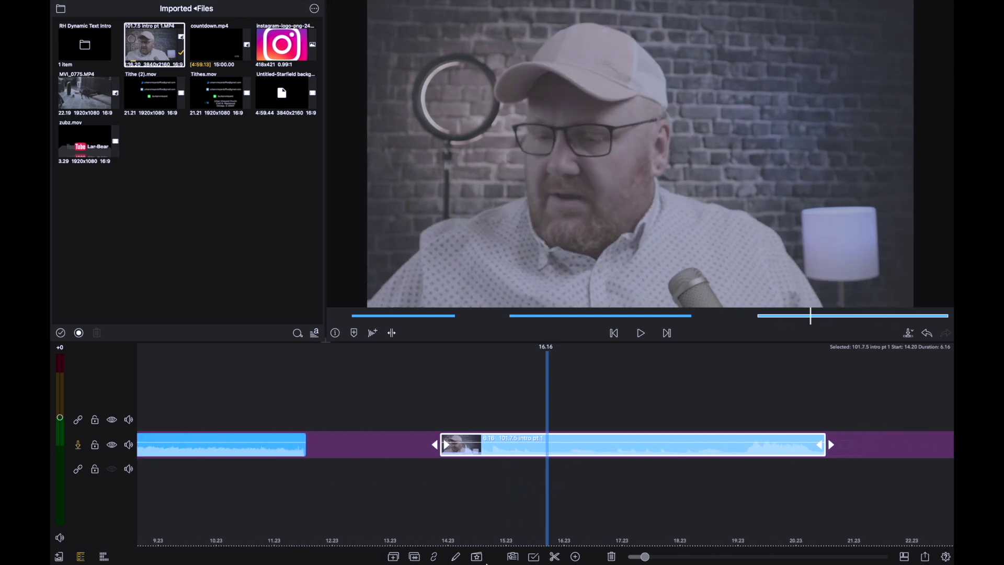
Paste the copied attributes onto the intro segment and view its clip information
left_click(513, 556)
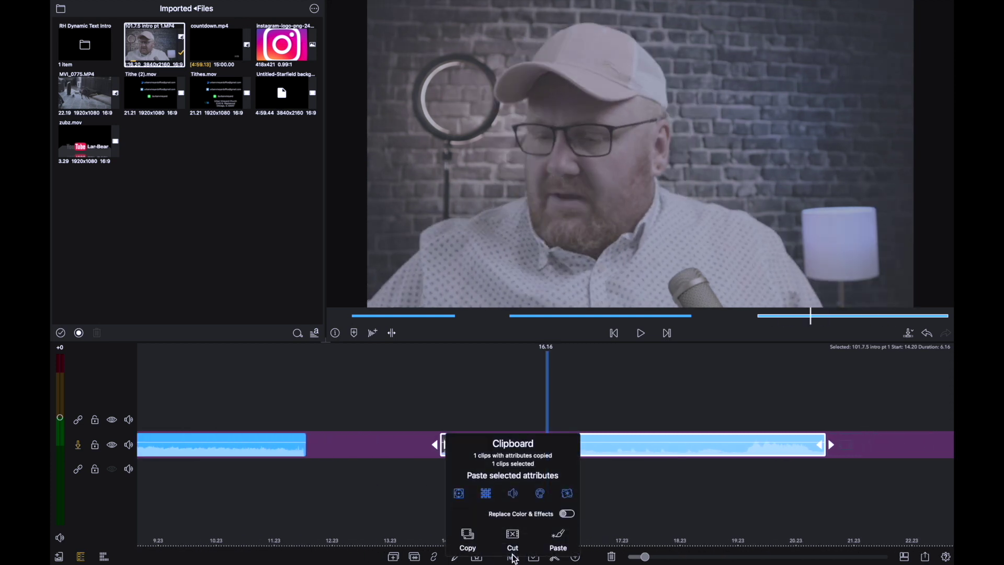
left_click(557, 538)
left_click_drag(571, 482, 815, 453)
left_click_drag(587, 497, 451, 500)
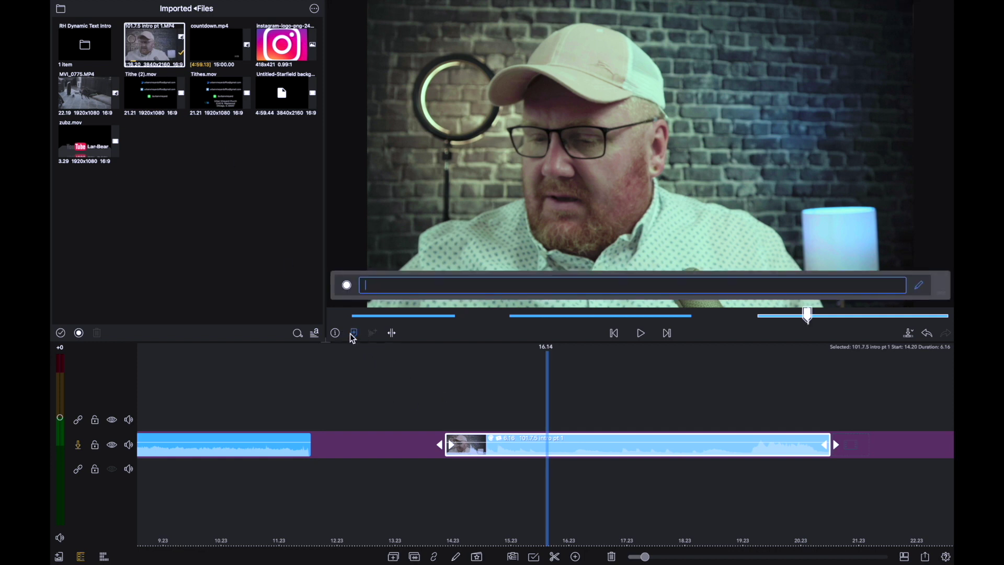
left_click(337, 333)
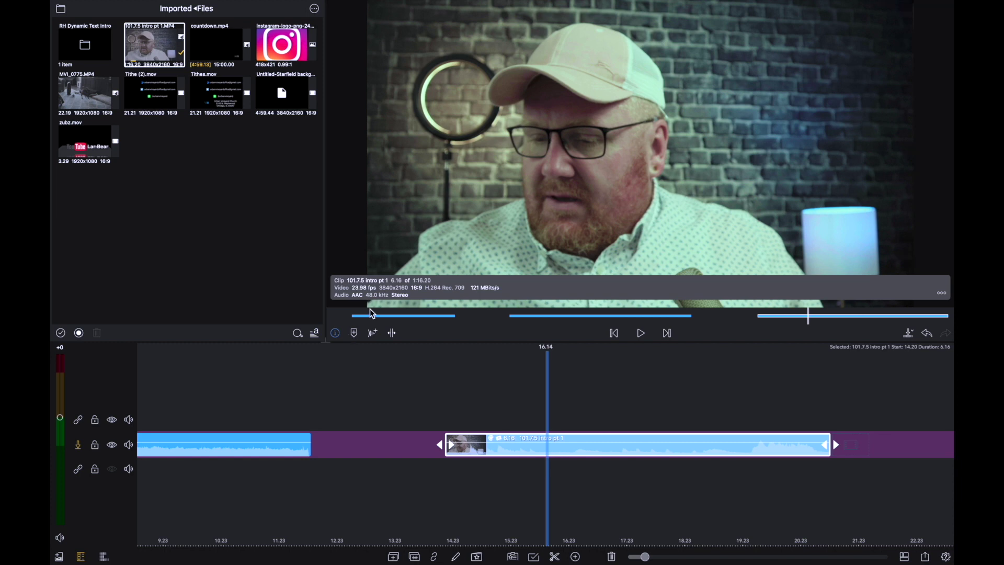
left_click_drag(567, 390, 533, 392)
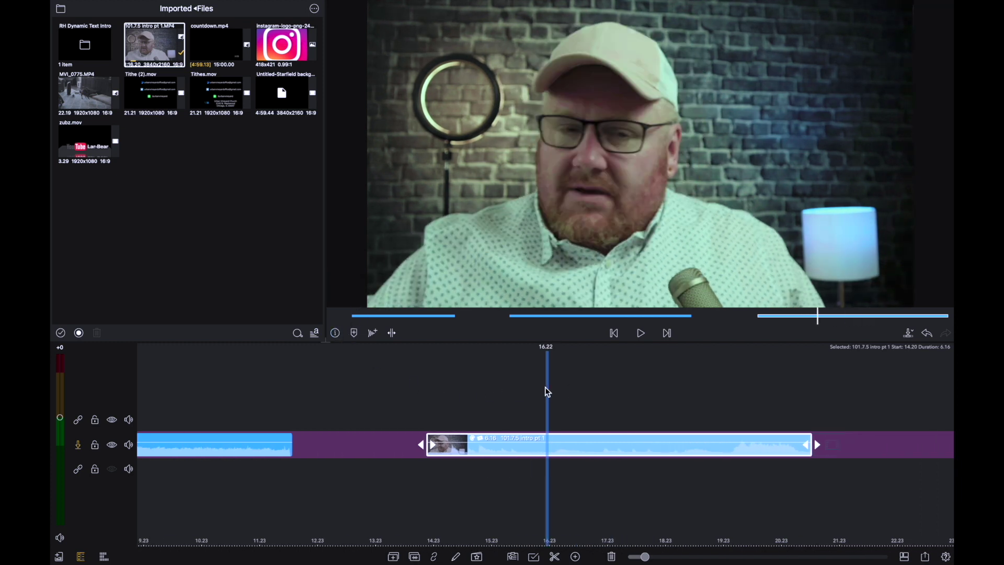
Preview the intro segment in the clip editor and slow it to 1/2x speed
left_click(455, 557)
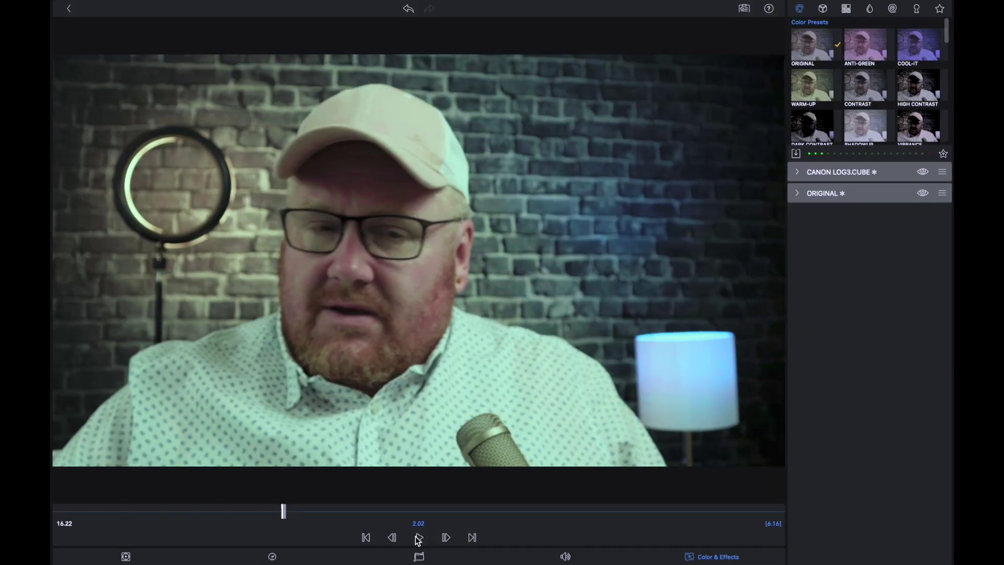
left_click(418, 539)
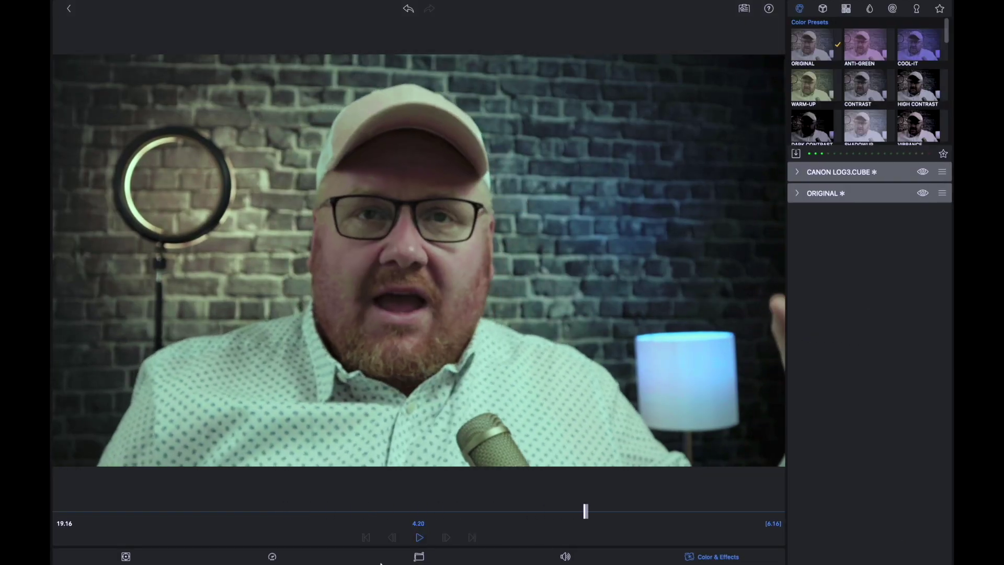
left_click(420, 537)
left_click(272, 556)
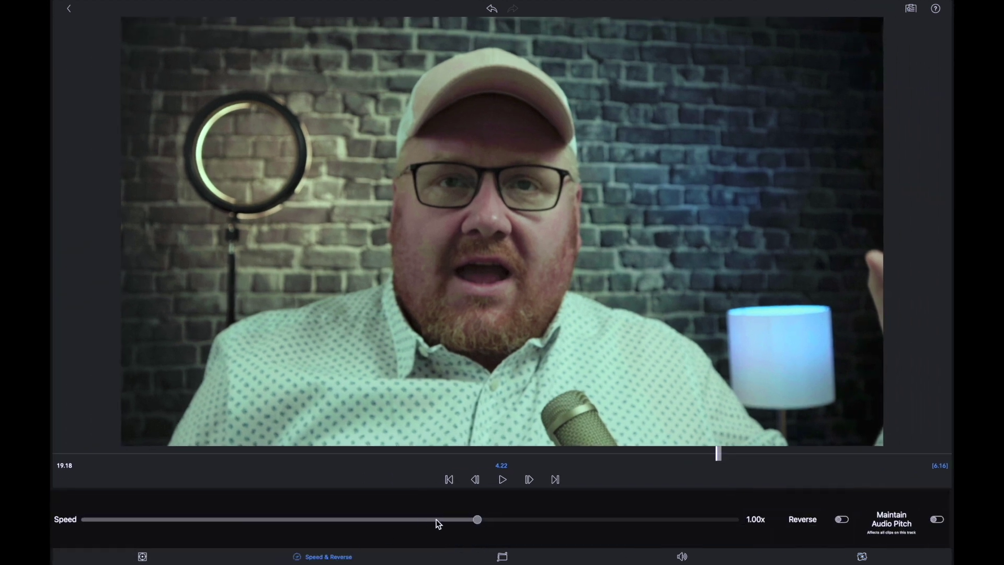
left_click_drag(407, 526, 260, 527)
left_click_drag(385, 463, 93, 460)
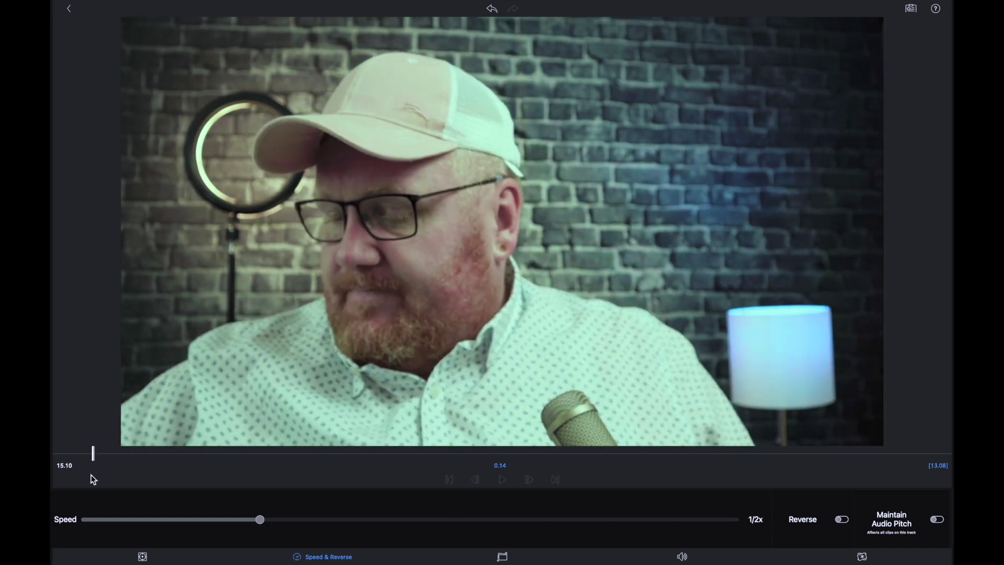
left_click(68, 7)
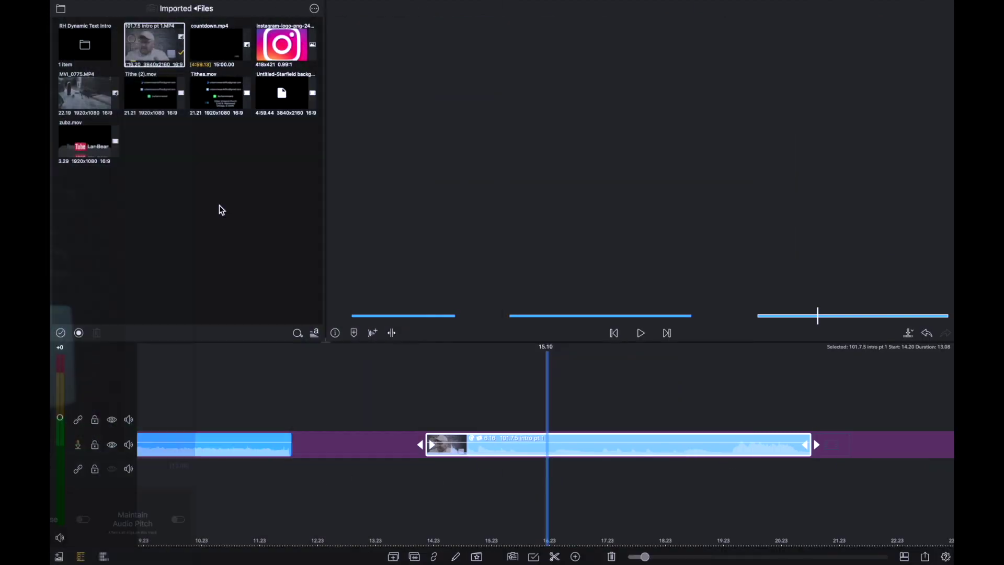
Play back the slowed intro segment in the timeline to check the slow motion
left_click_drag(743, 467, 514, 469)
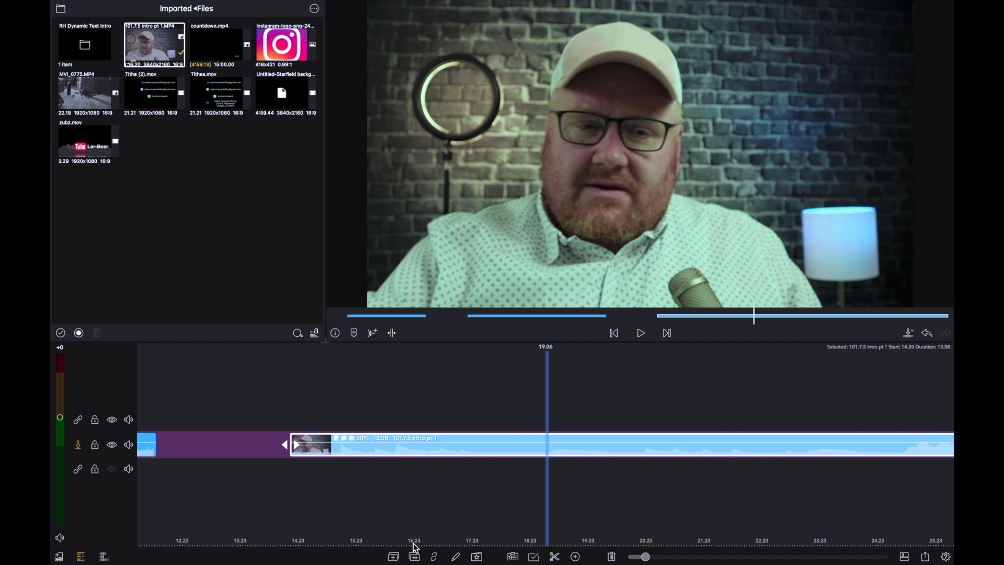
left_click(456, 556)
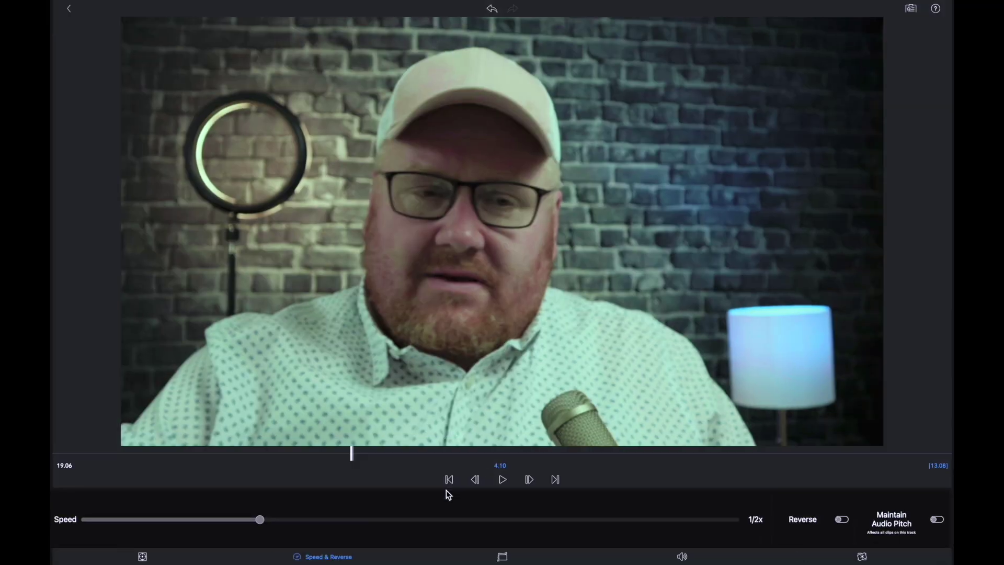
left_click(69, 10)
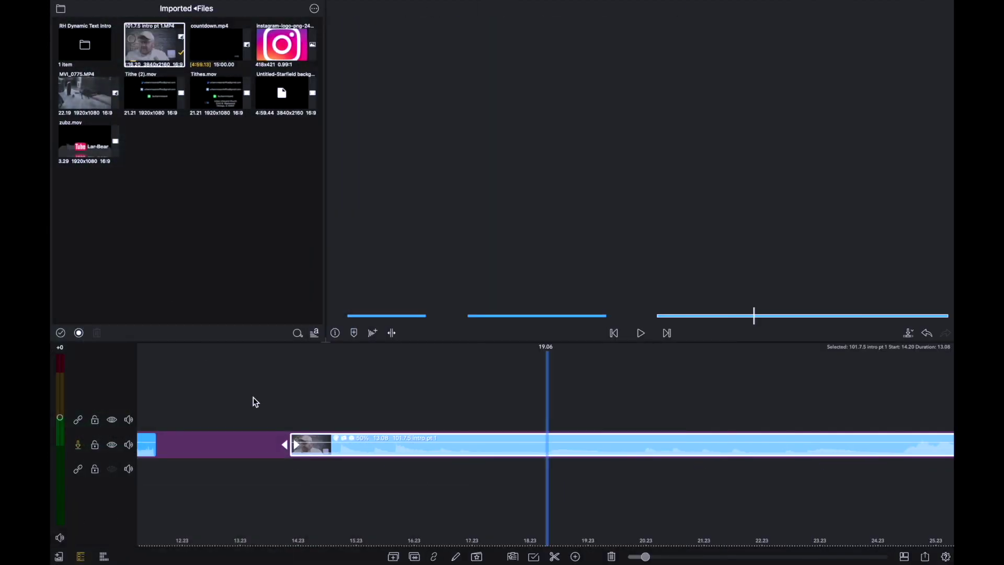
left_click(638, 335)
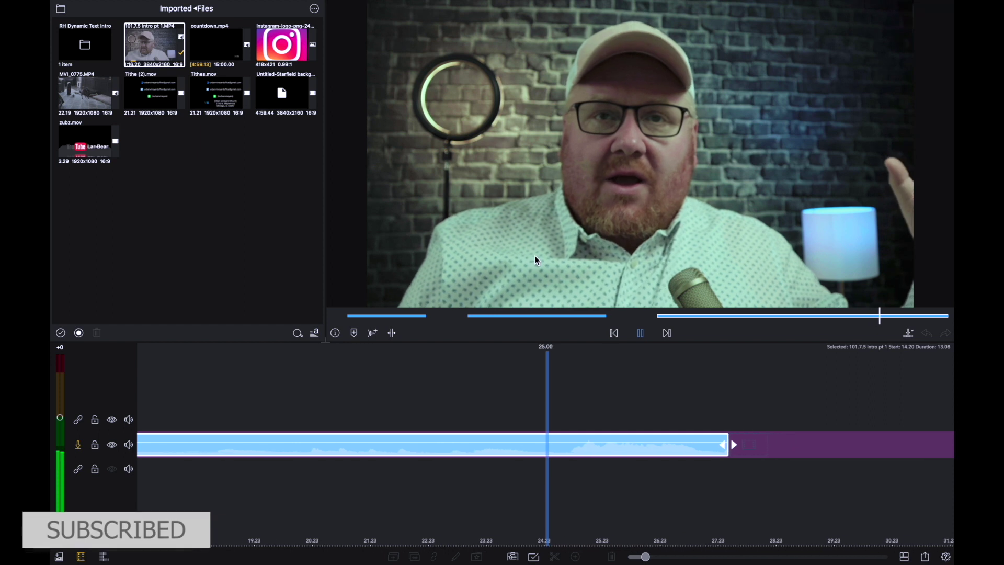
left_click(642, 334)
scroll(422, 390, "left", 15)
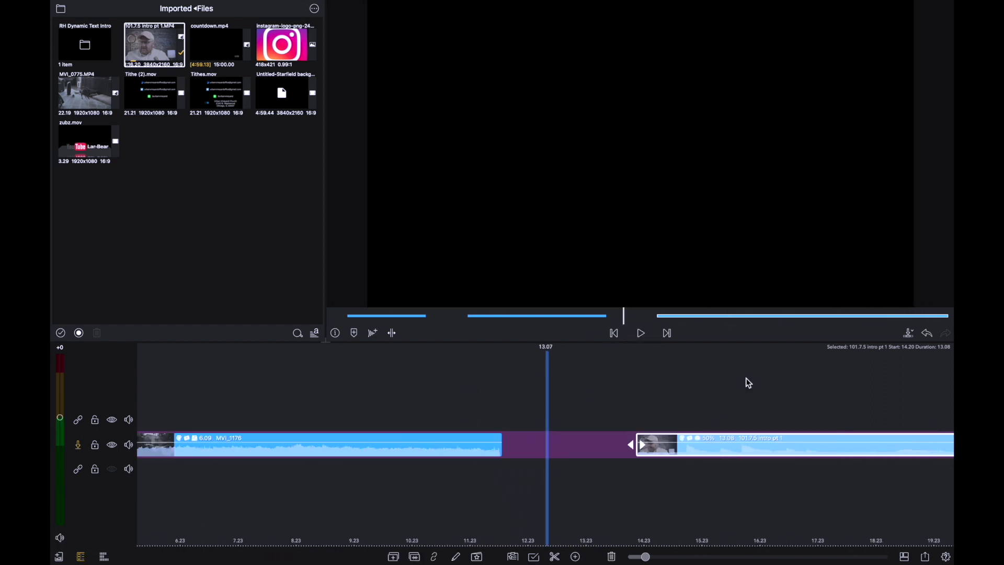
scroll(421, 406, "left", 6)
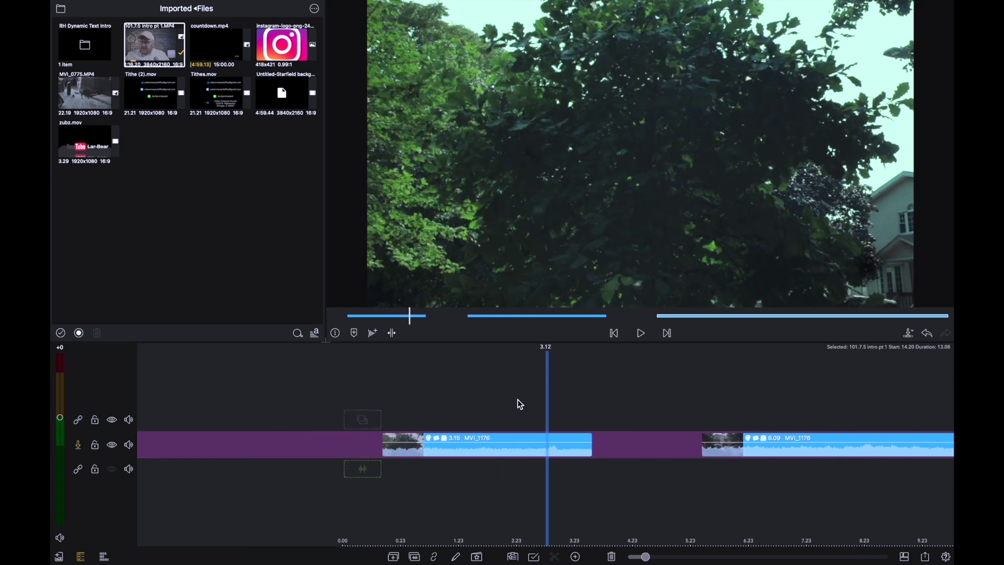
left_click_drag(488, 400, 584, 384)
left_click_drag(488, 394, 548, 393)
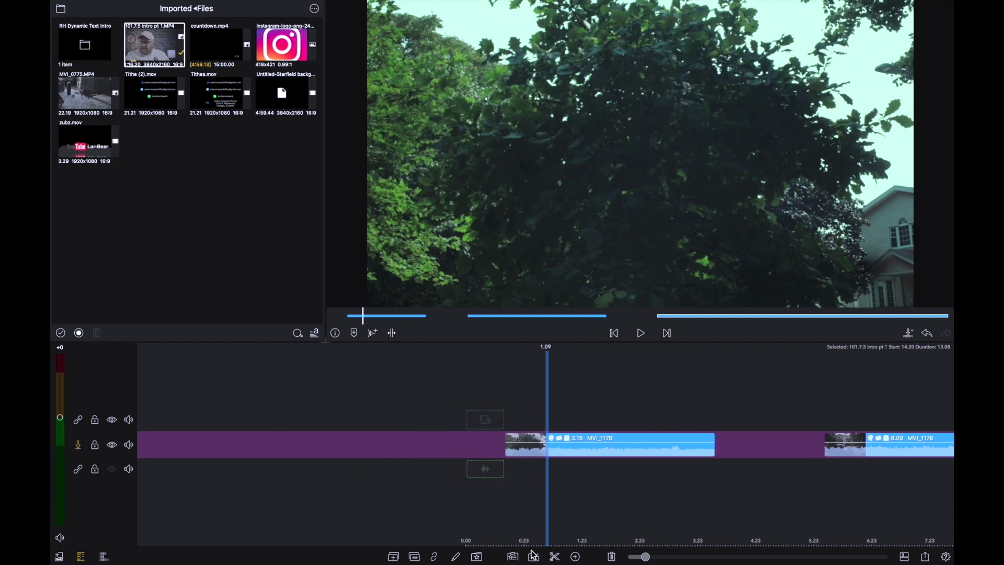
left_click(455, 558)
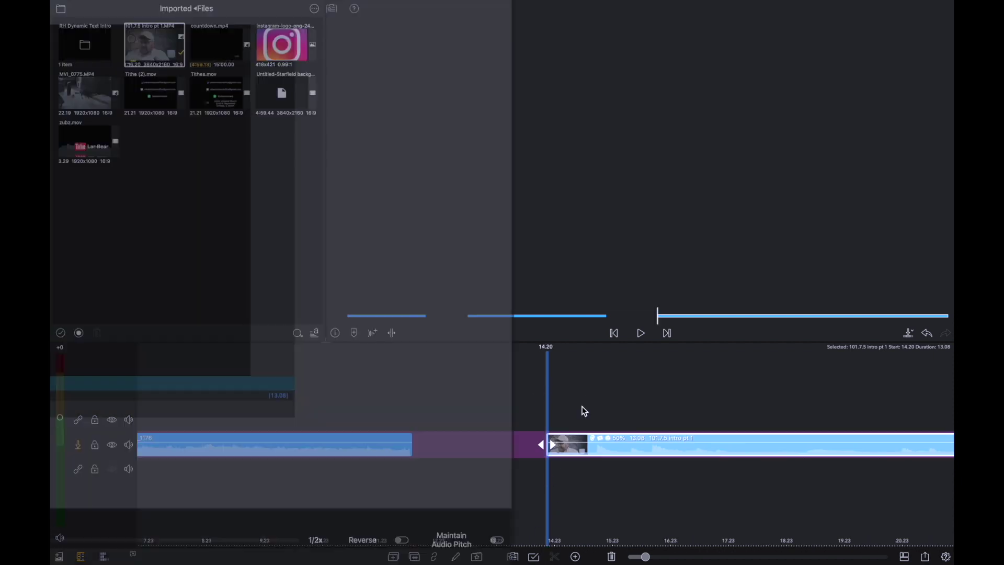
left_click(65, 9)
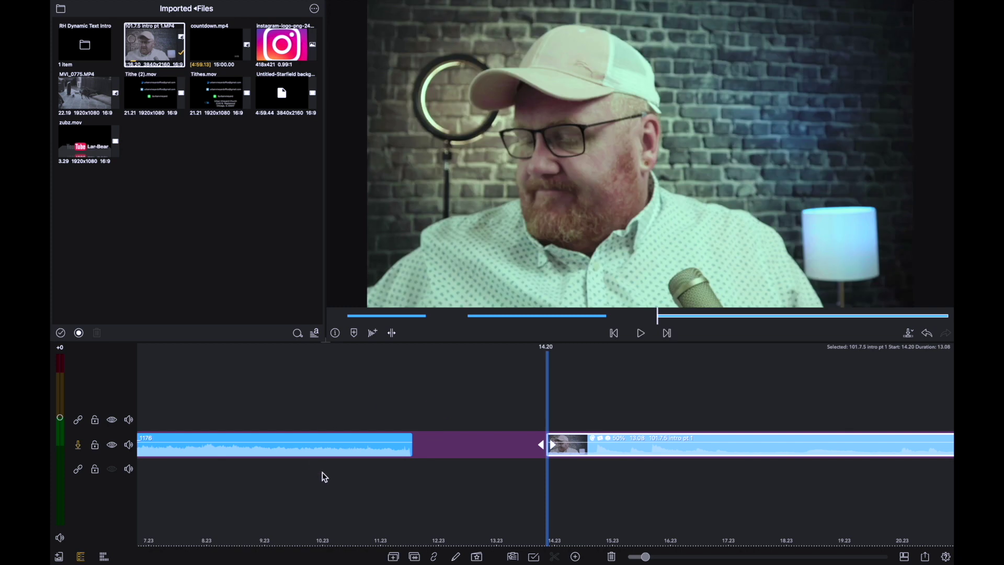
Set the first MVI_1176 clip's playback speed to 1/2x and preview the slow motion
left_click_drag(320, 475, 569, 477)
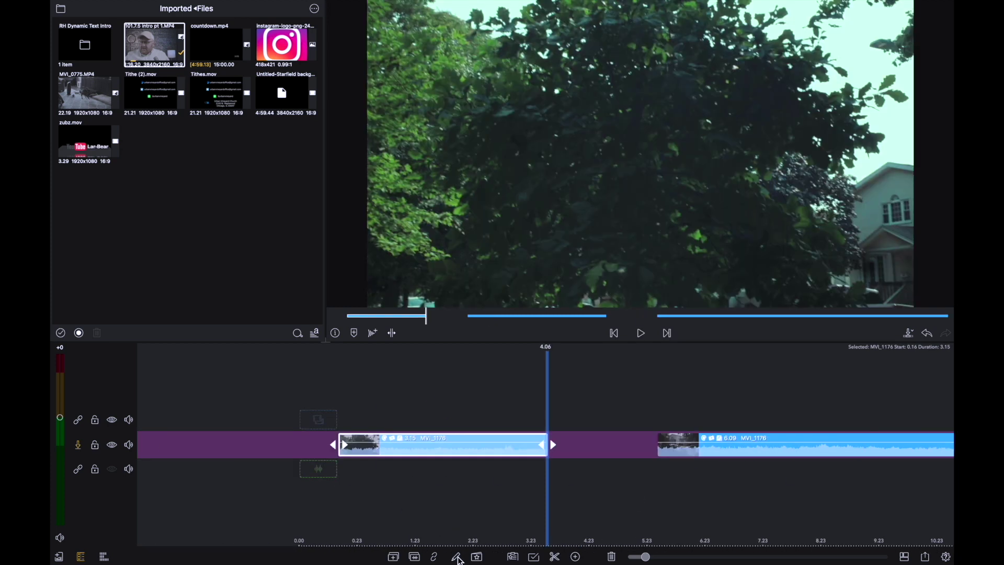
left_click(455, 556)
left_click_drag(475, 517, 220, 523)
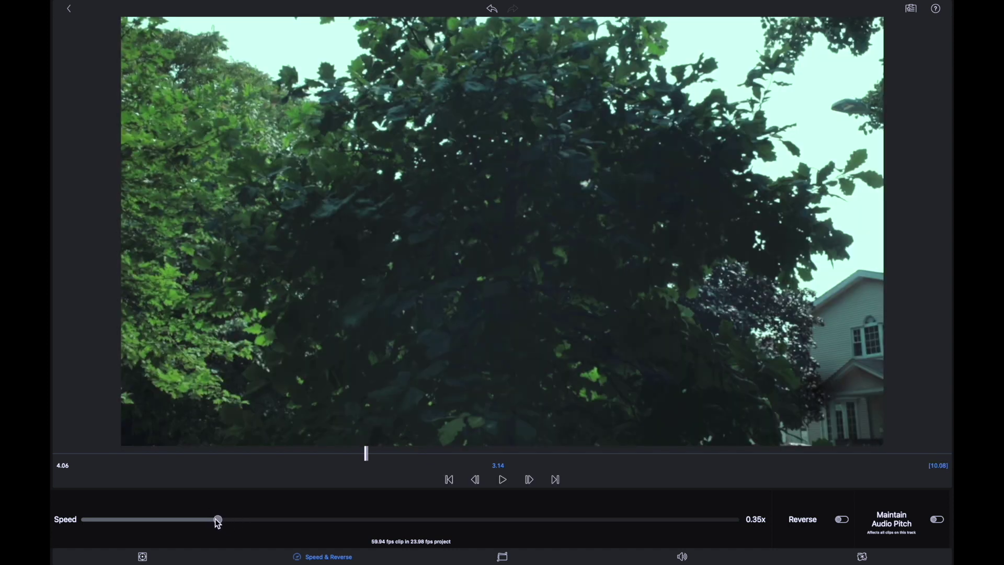
left_click_drag(229, 525, 226, 527)
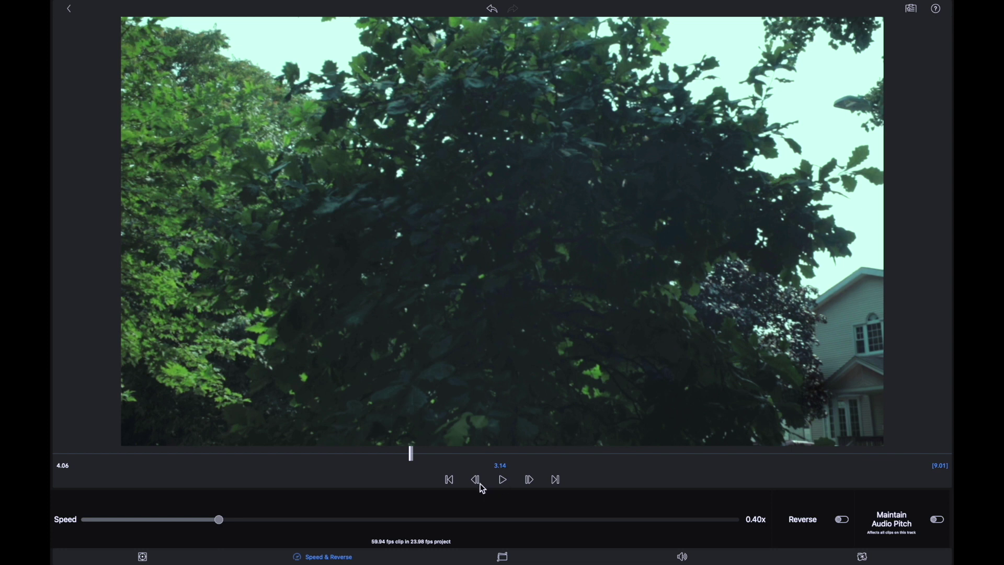
mouse_move(248, 519)
left_mouse_down()
mouse_move(289, 519)
mouse_move(260, 519)
left_mouse_up()
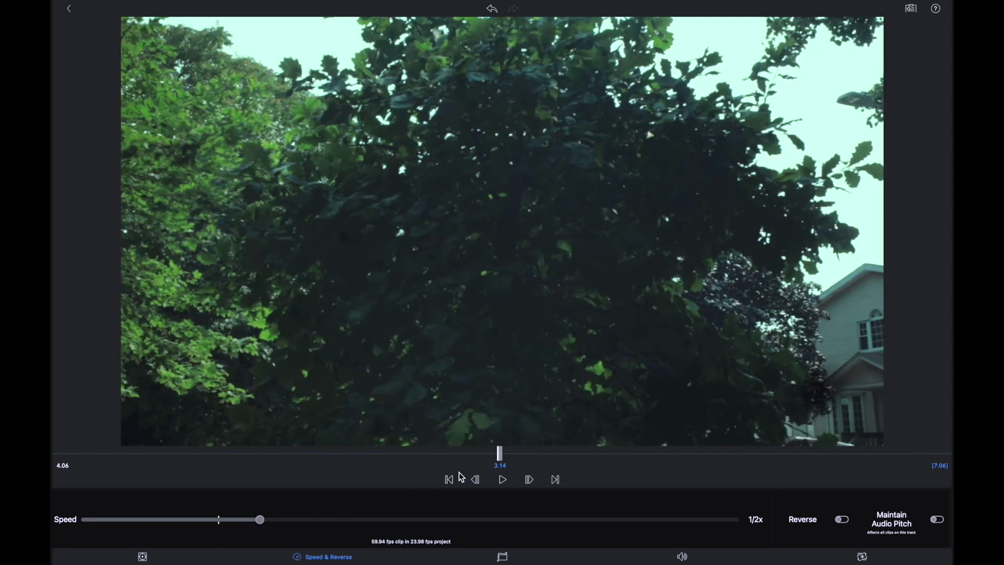
left_click(500, 481)
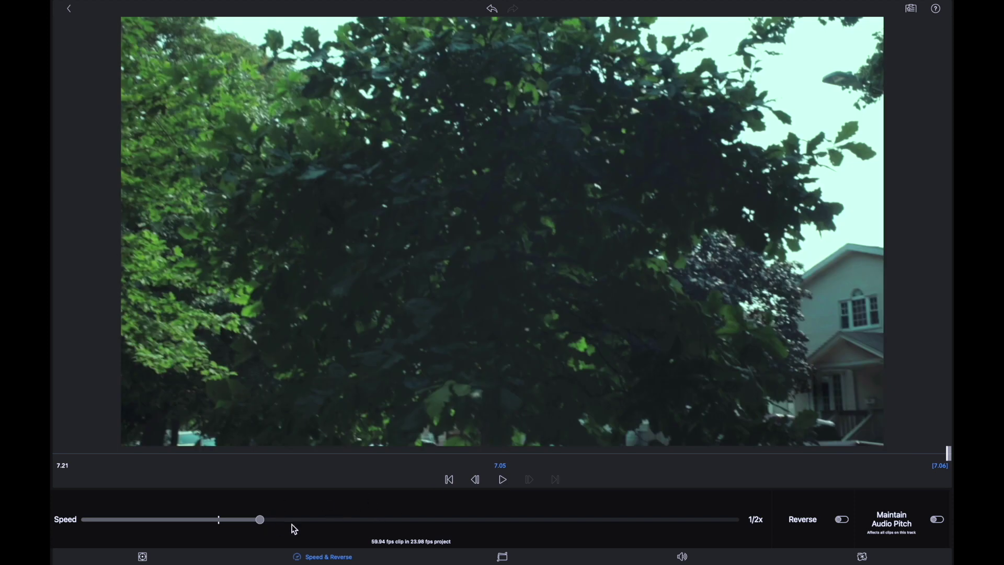
left_click(69, 8)
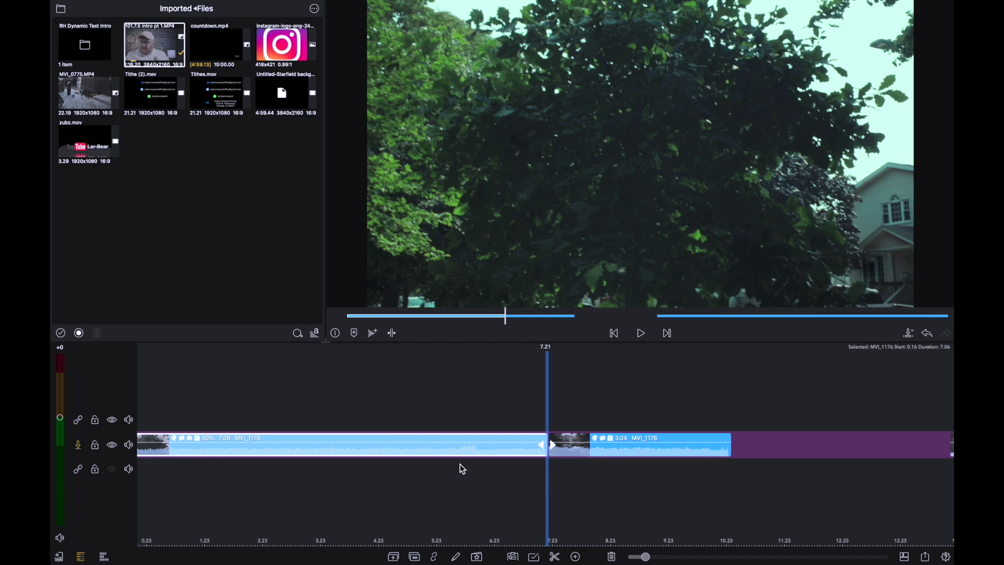
Enable Lock & Load Stabilization by CoreMelt on the slowed first MVI_1176 clip
left_click_drag(477, 482, 612, 489)
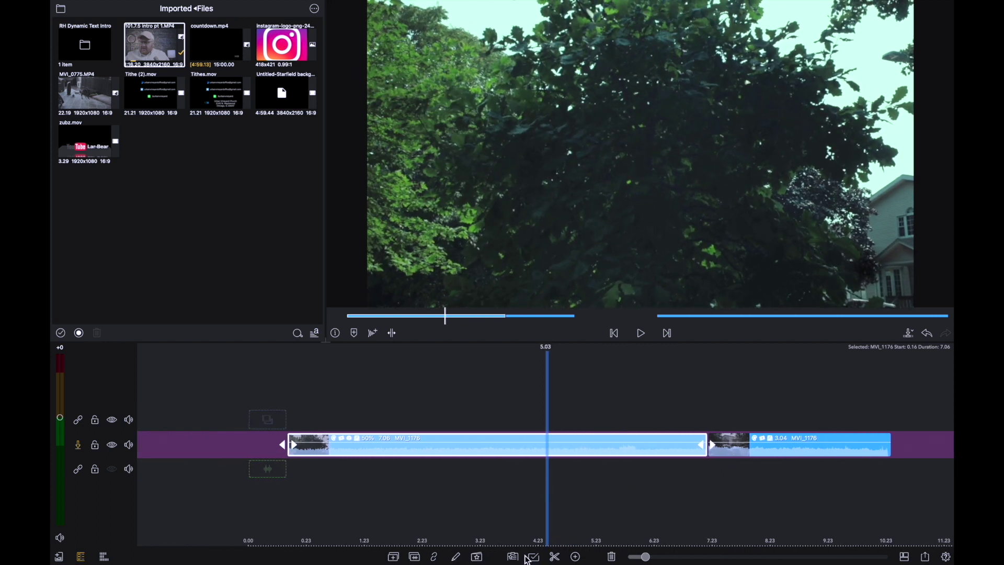
left_click(455, 557)
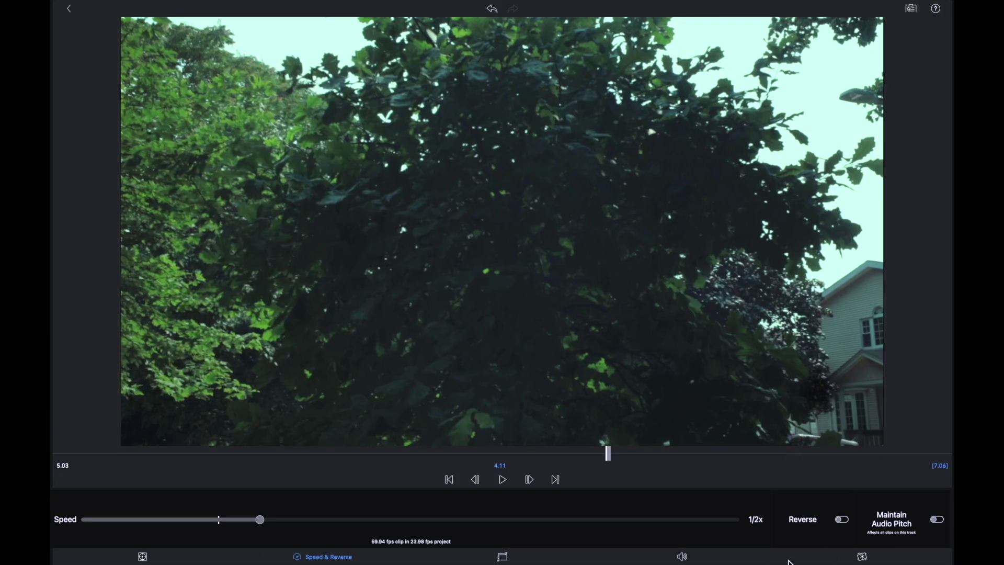
left_click(511, 560)
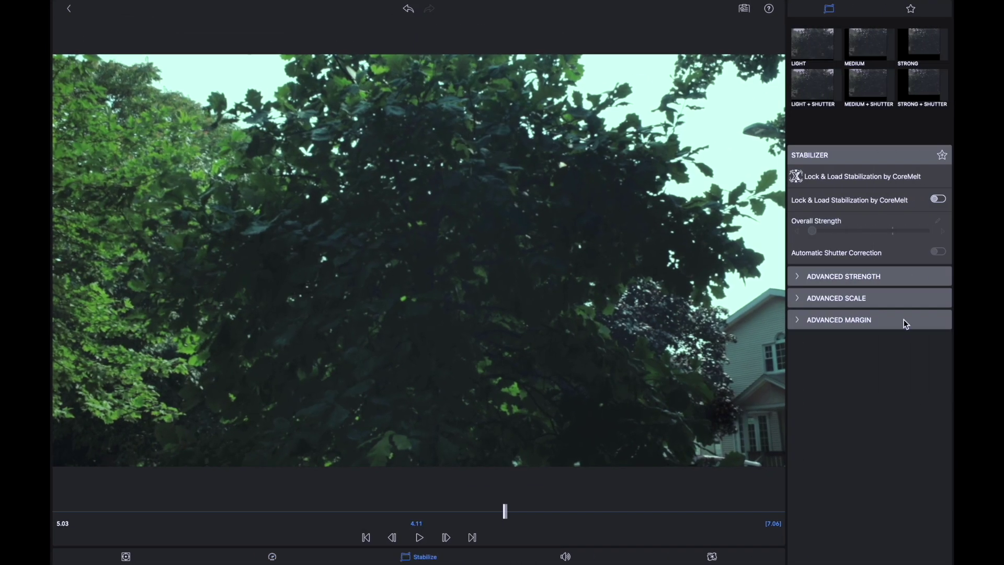
left_click(938, 200)
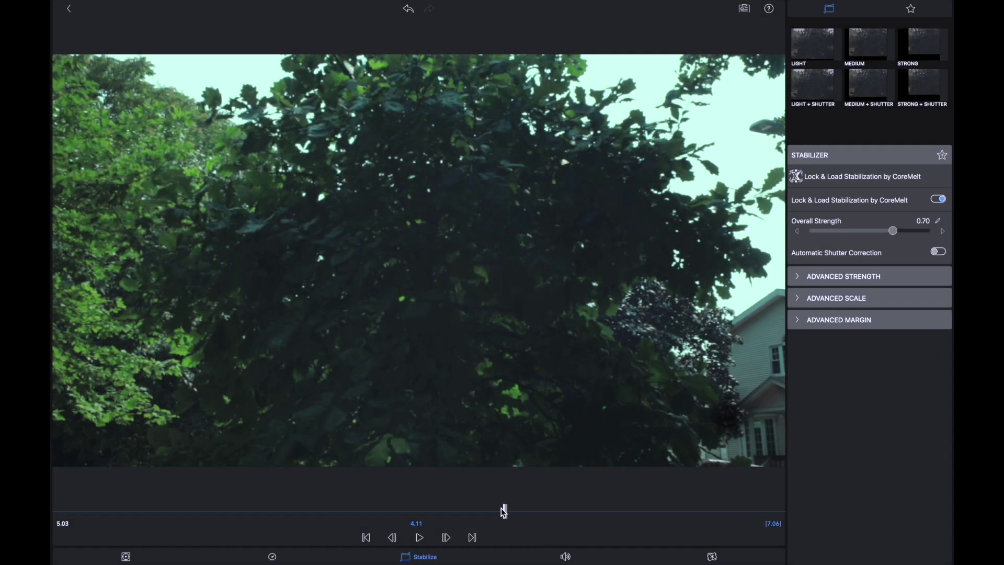
Play back the stabilized first MVI_1176 clip from its start, and return to the timeline
left_click_drag(503, 512, 54, 513)
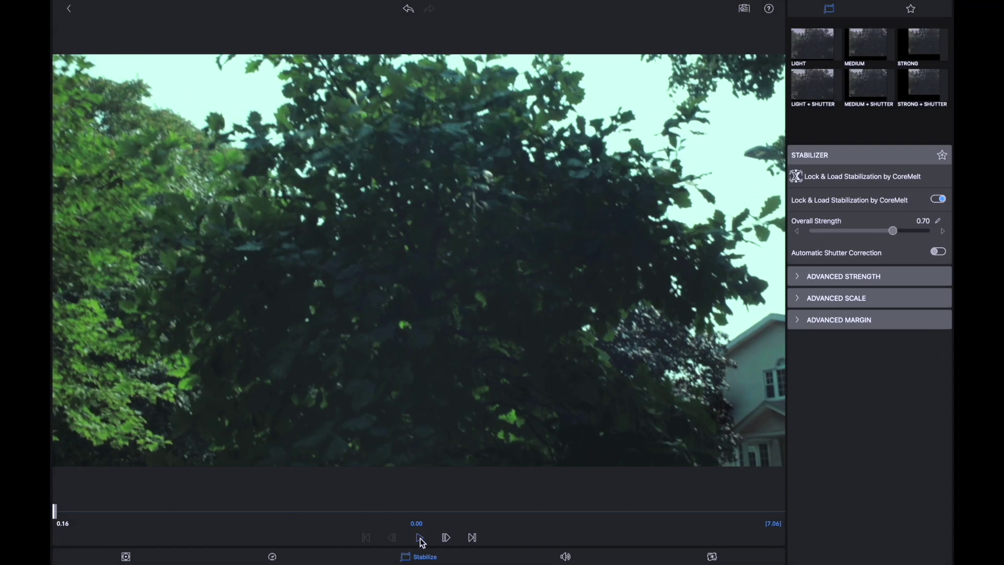
left_click(420, 538)
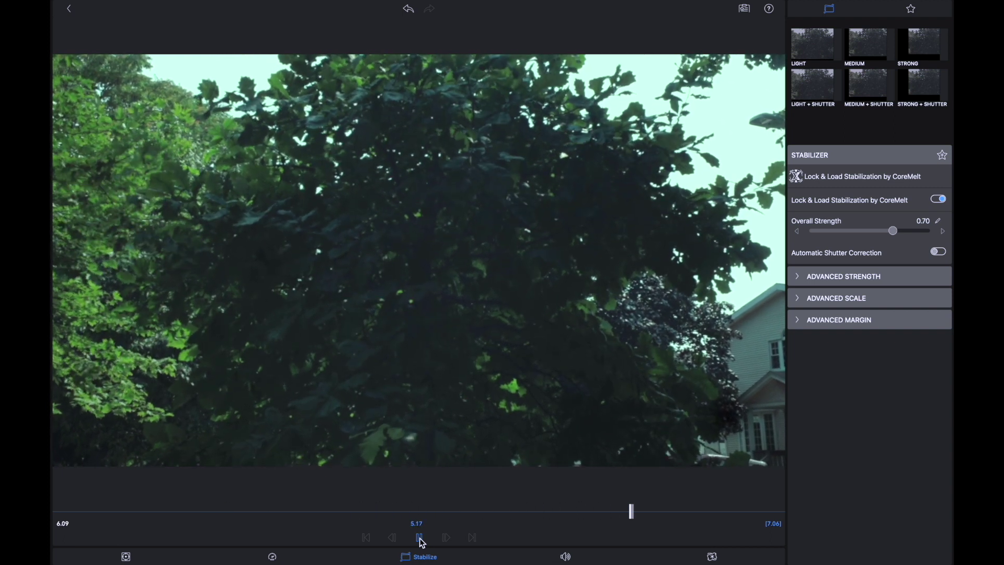
left_click(69, 11)
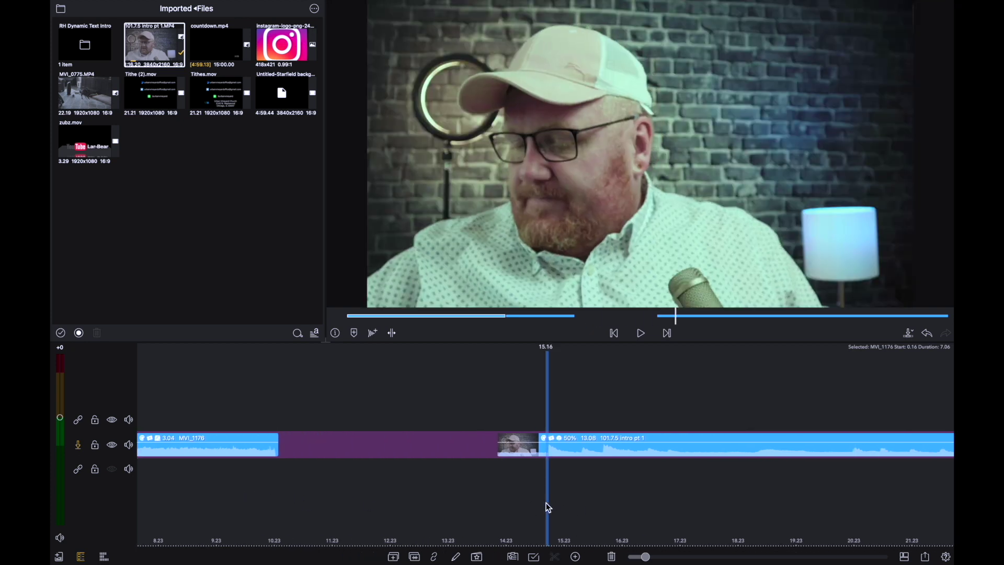
Undo the stabilization and the 1/2x speed change on the first MVI_1176 clip
left_click_drag(546, 503, 953, 495)
left_click_drag(753, 503, 742, 505)
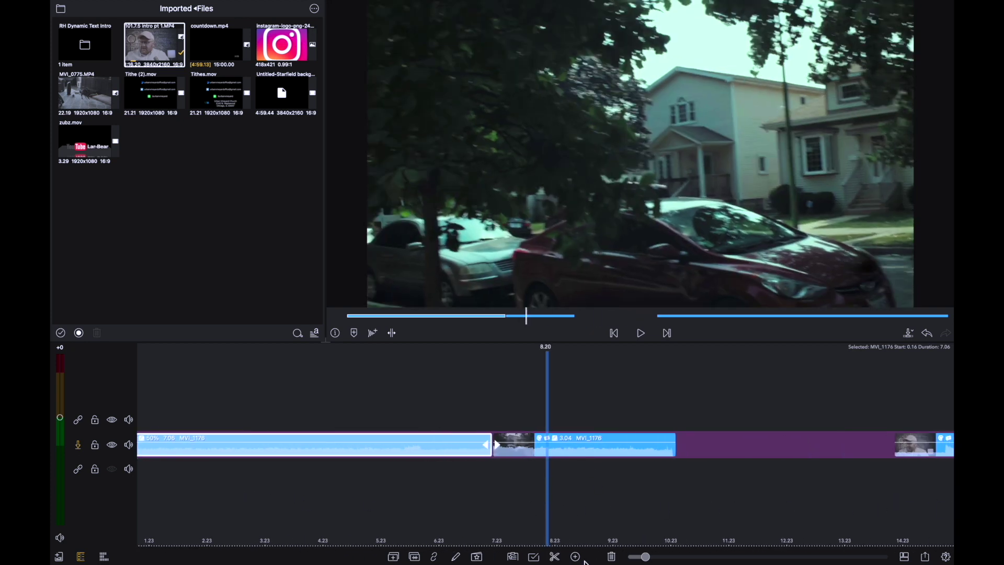
left_click(926, 335)
left_click(926, 335)
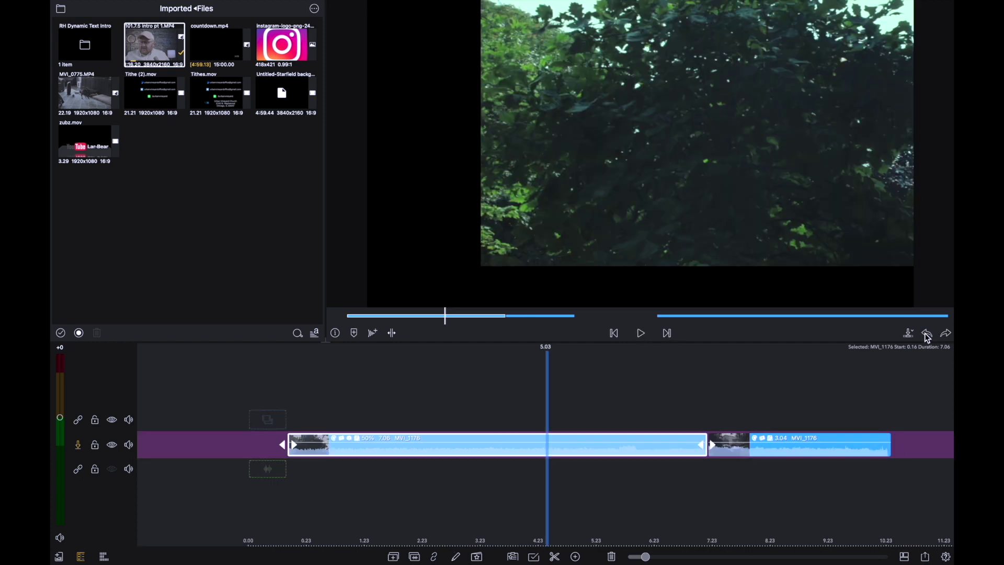
left_click(926, 336)
left_click(926, 335)
left_click(926, 335)
left_click(926, 335)
left_click(925, 335)
Split the second MVI_1176 clip at 9.12 and delete the part after the cut
left_click_drag(743, 502, 460, 538)
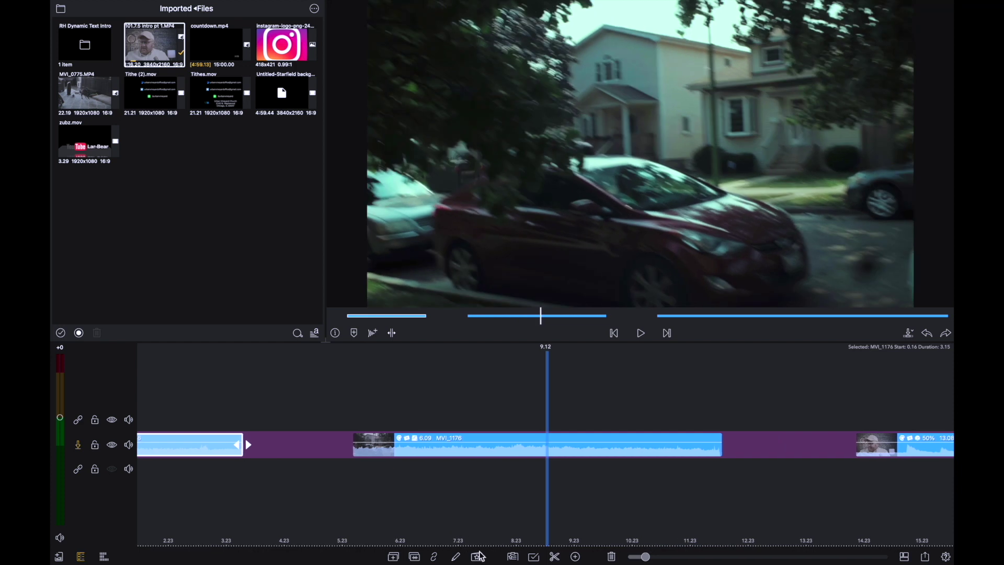
left_click(548, 555)
left_click(601, 448)
key("Delete")
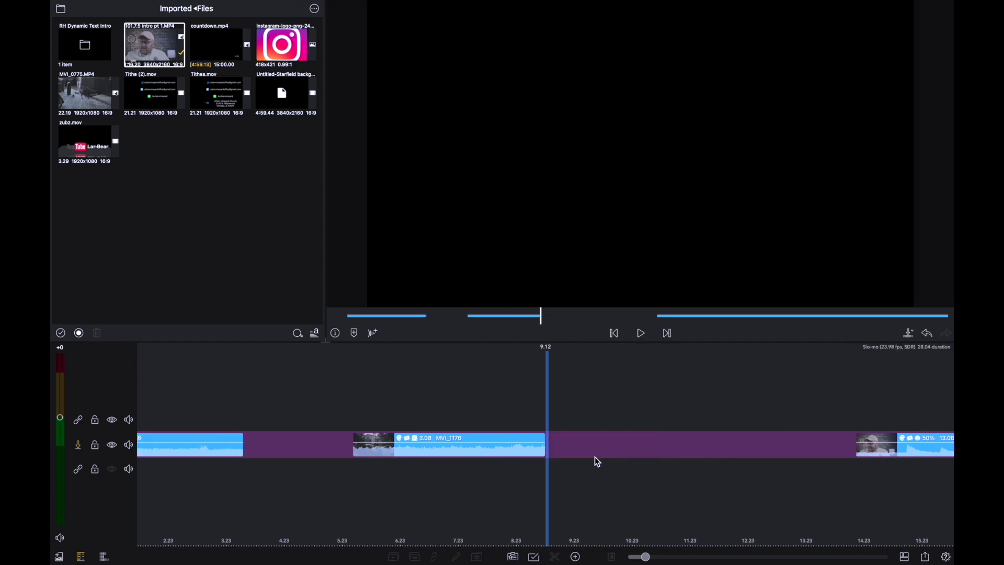
Set the shortened second MVI_1176 clip's playback speed to 1/2x and play it back in the timeline
left_click(473, 448)
left_click(455, 557)
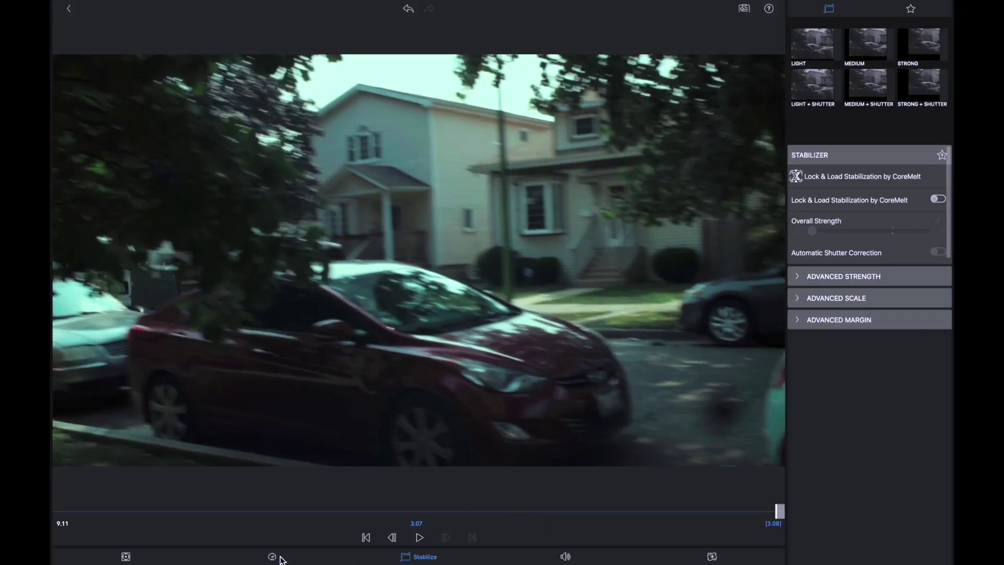
left_click(270, 554)
left_click_drag(478, 520, 288, 520)
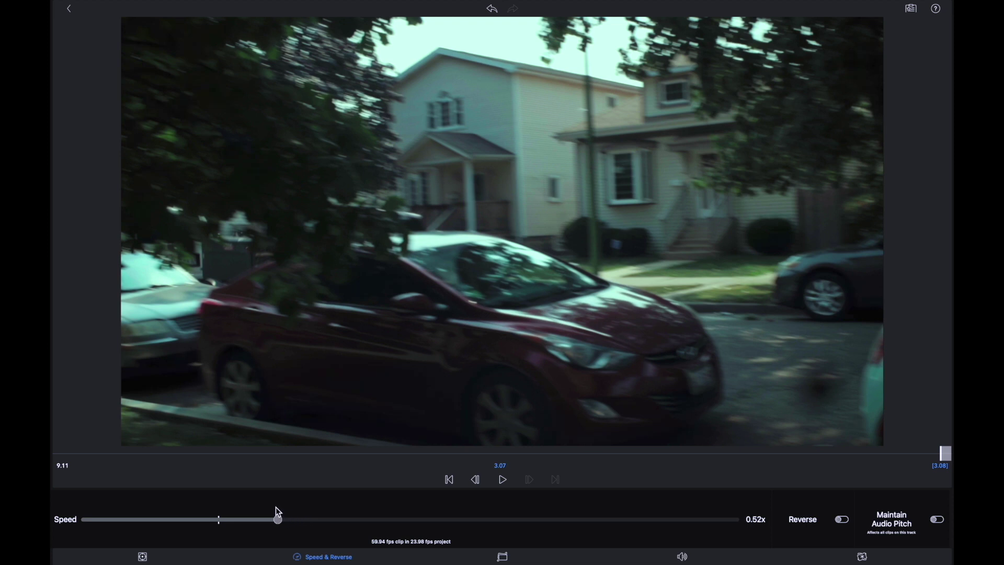
left_click_drag(266, 506, 260, 506)
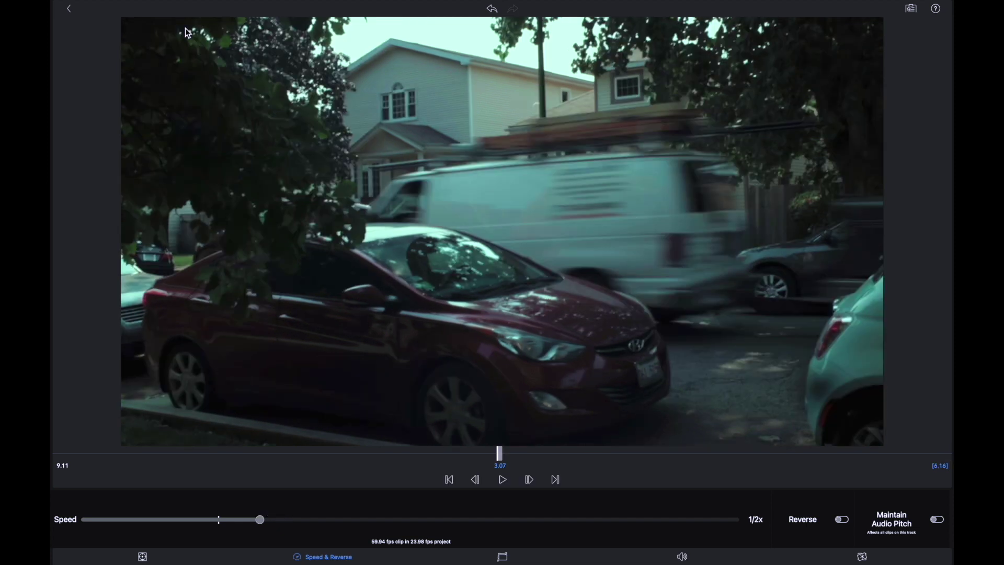
left_click(64, 9)
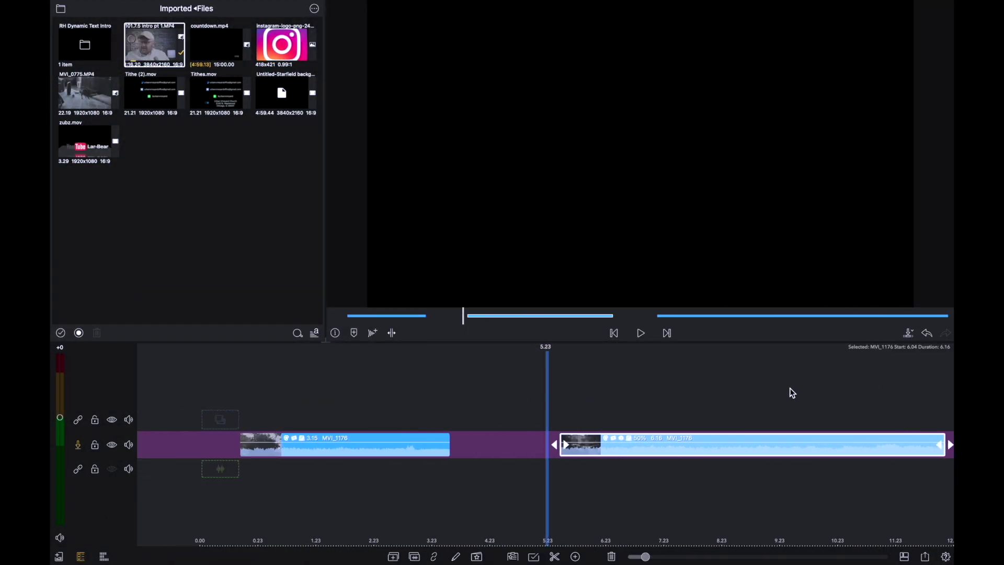
key("space")
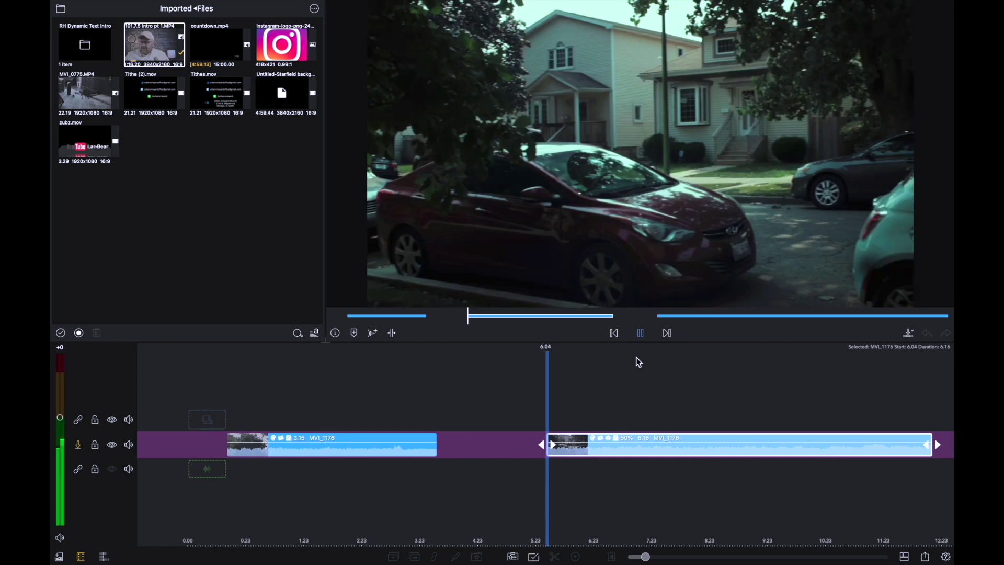